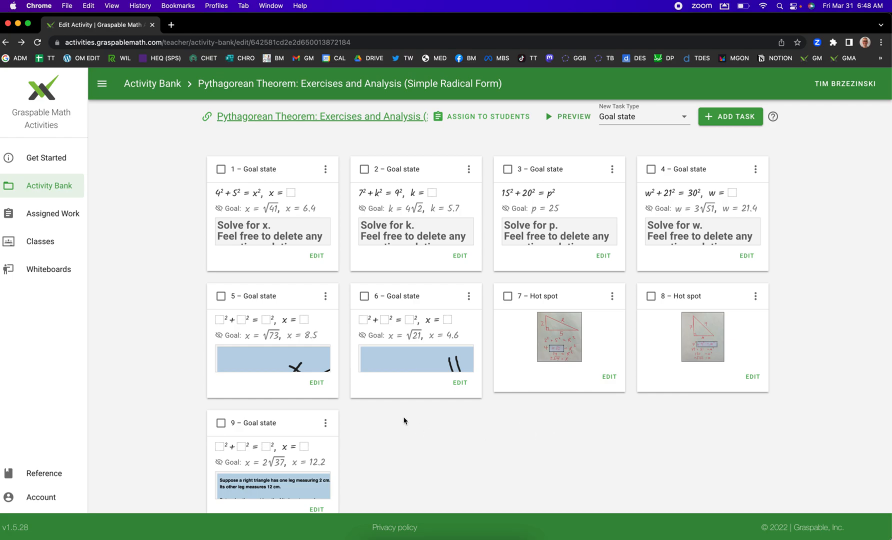
- Review the existing tasks in the Pythagorean Theorem activity and the controls for adding a new one
scroll(404, 420, down, 2)
scroll(404, 420, down, 2)
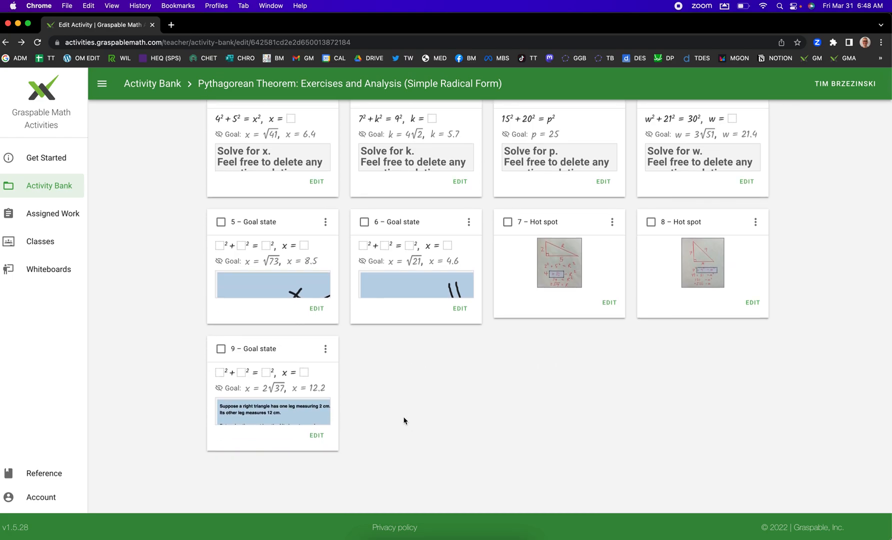
scroll(404, 420, up, 3)
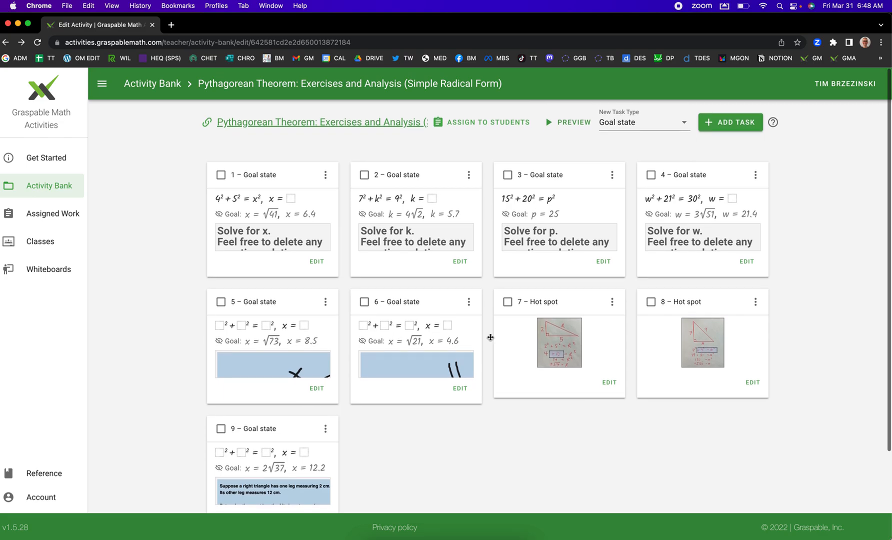
scroll(355, 430, down, 3)
scroll(475, 402, up, 3)
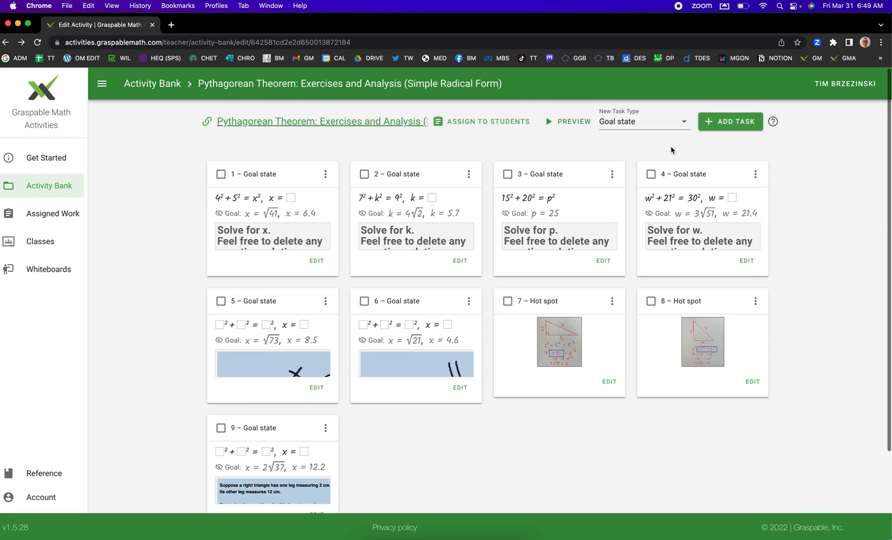
scroll(686, 131, up, 2)
scroll(689, 136, up, 2)
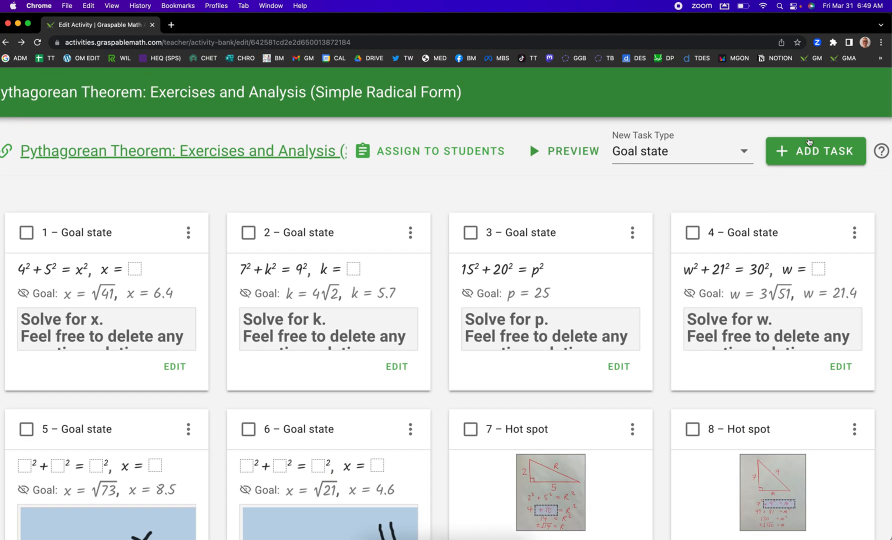
scroll(809, 153, down, 4)
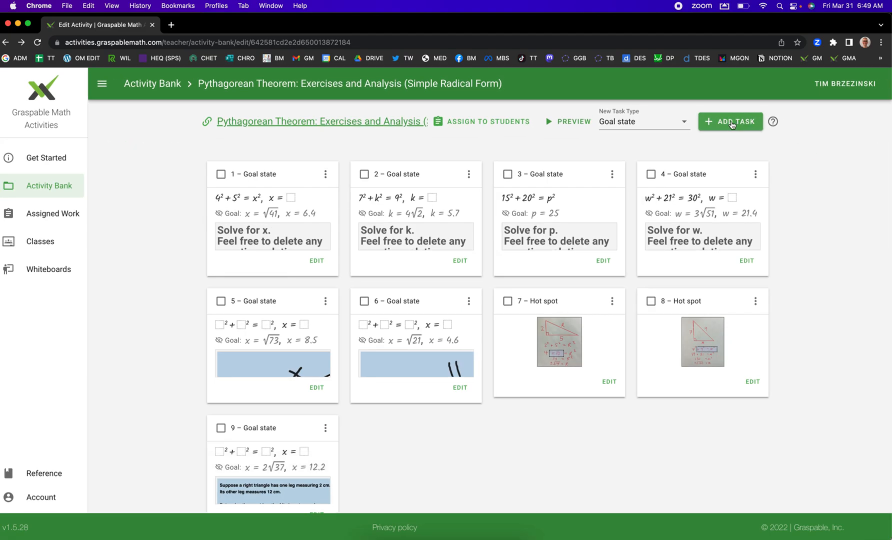
- Add a new Goal state task and insert the image "Screen Shot 2023-03-30 at 9.02.53 AM" into its student instructions
click(731, 122)
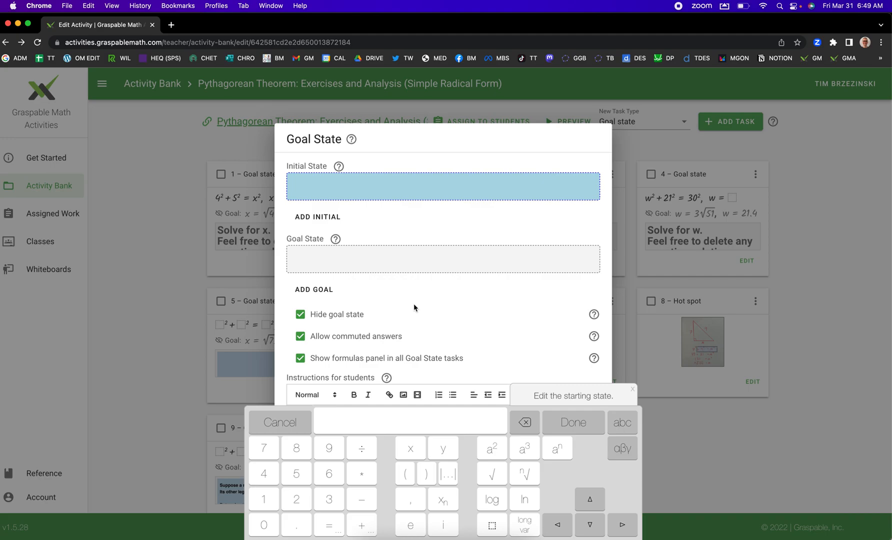
click(279, 422)
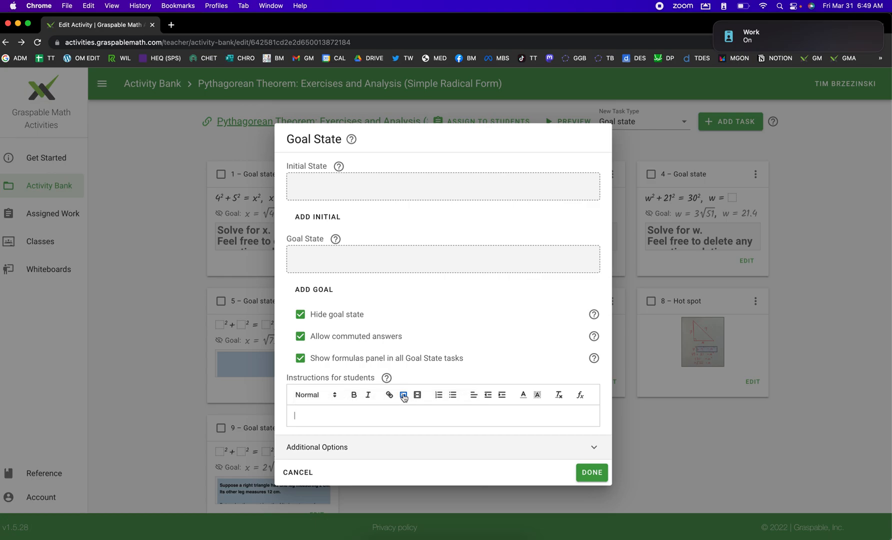
click(403, 395)
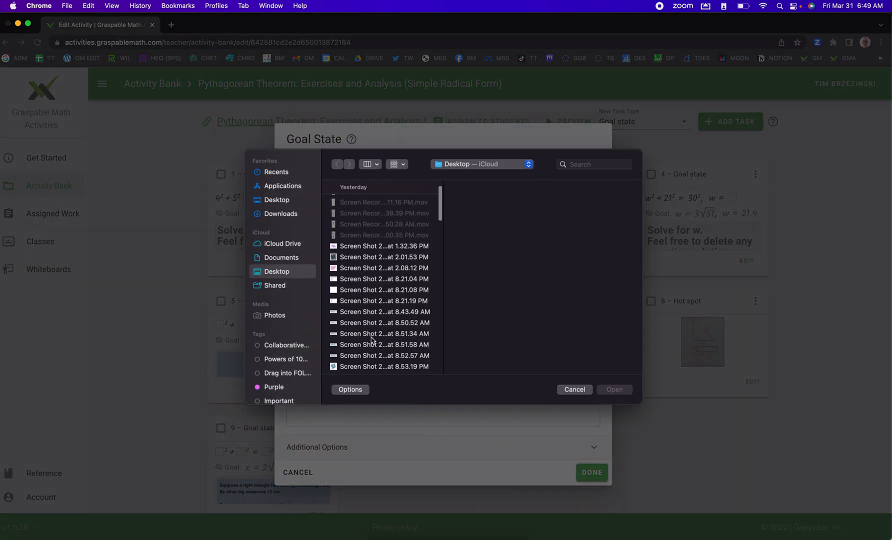
scroll(371, 340, down, 3)
click(379, 312)
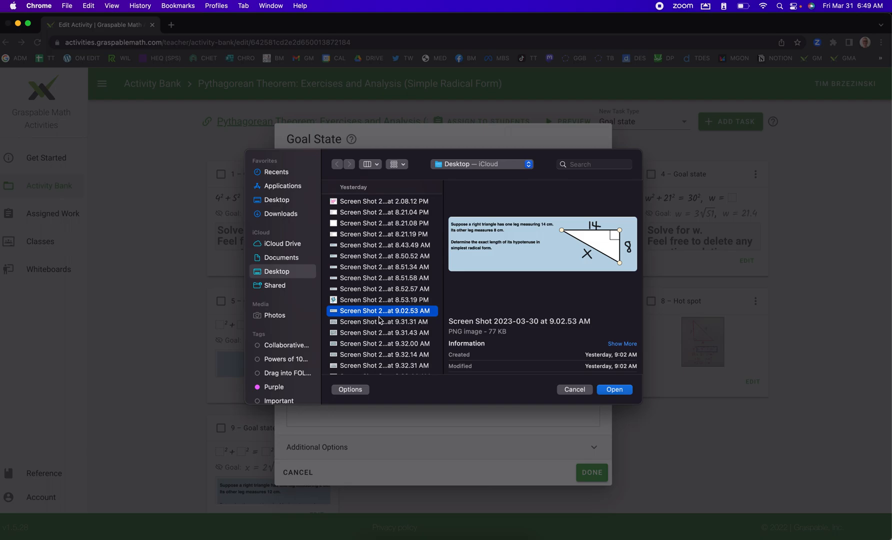
click(610, 391)
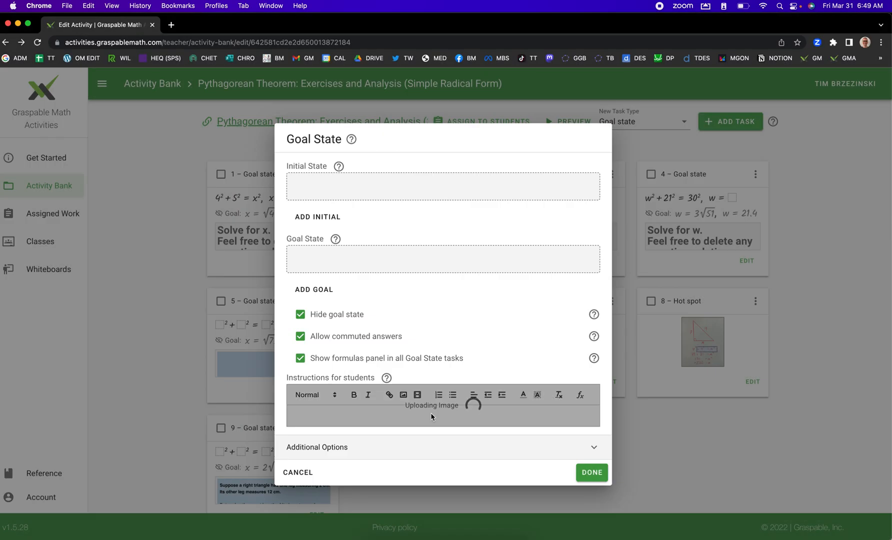
- Shrink the inserted triangle image to about 70% of the width of the student instructions box
click(573, 445)
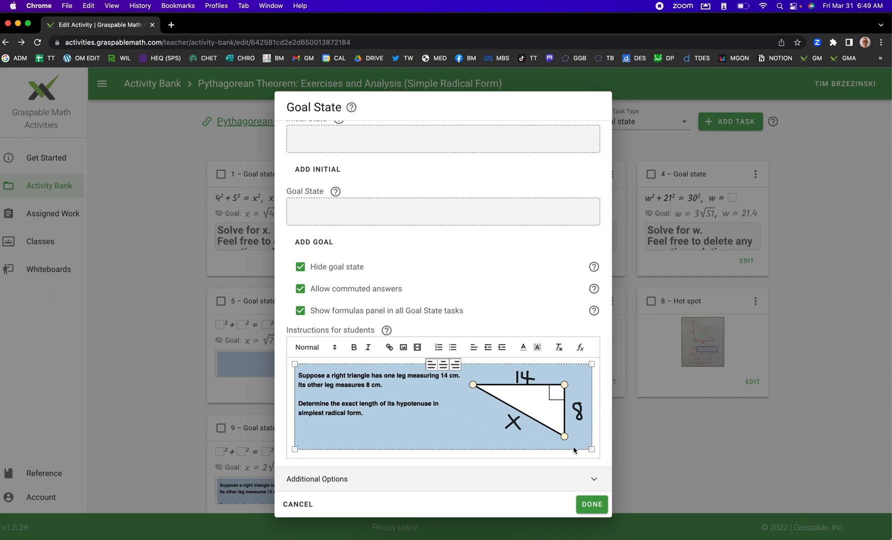
drag(591, 448, 510, 430)
click(531, 427)
- Below the image, add instructions to solve for x, optionally delete negative solutions, use simplest radical form, and approximate to the nearest 0.1 (box on the right)
key(Return)
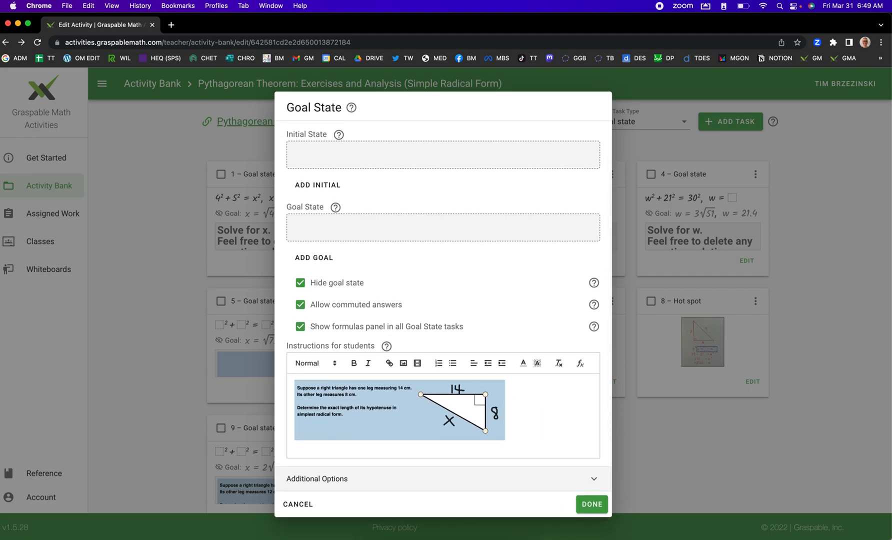
text(Solve for x. Feel free to delete any negative solution you get along the way. Be sure to write this value in simplest radical form. Then approximate this value to the nearest 0.1 (box on the right).)
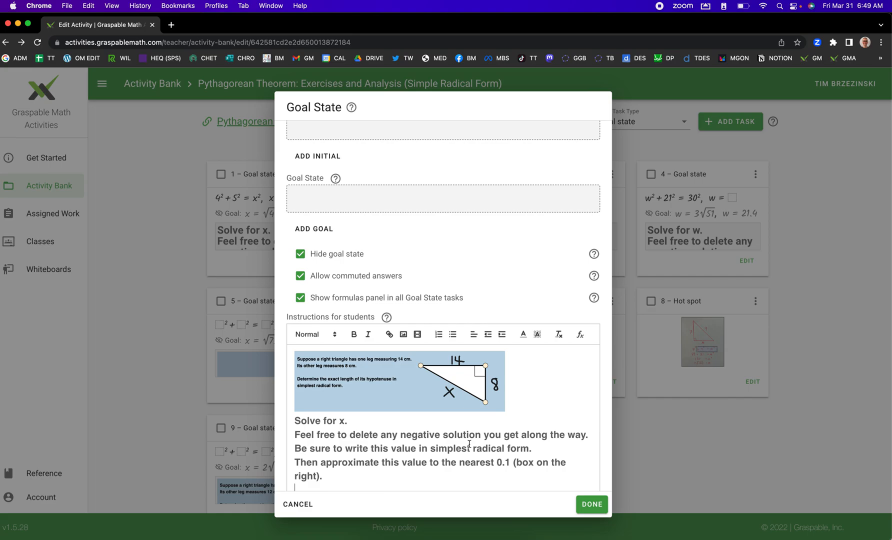
drag(435, 448, 536, 462)
click(492, 465)
scroll(491, 411, up, 2)
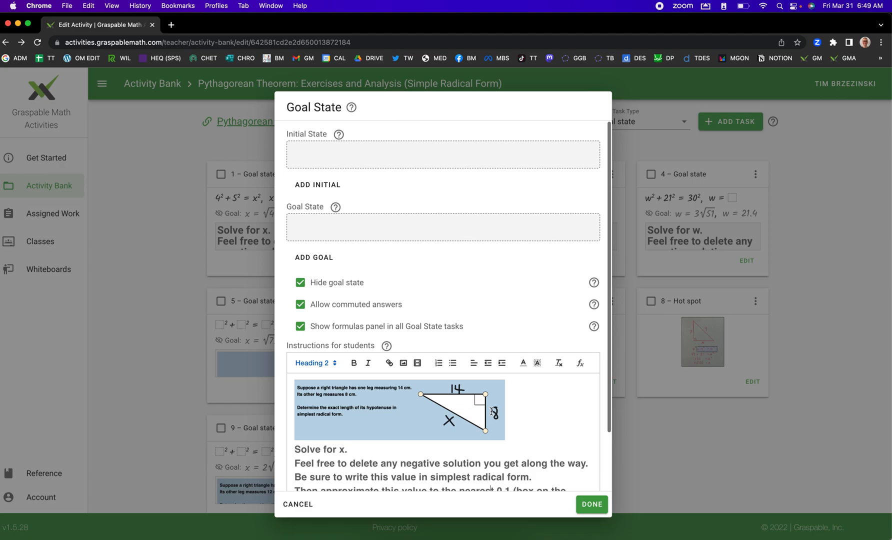
- Set the initial state to the equation □² + □² = □², using empty placeholders for all three bases
click(326, 155)
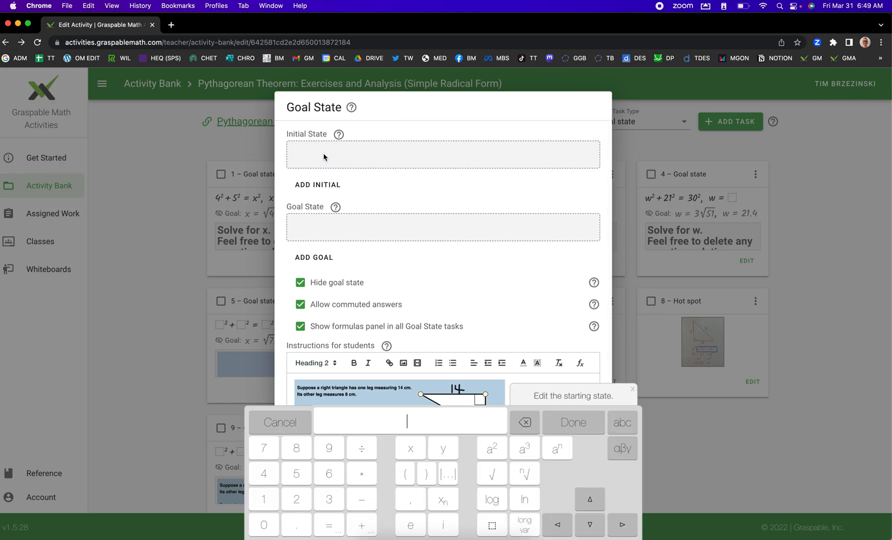
click(492, 525)
click(495, 453)
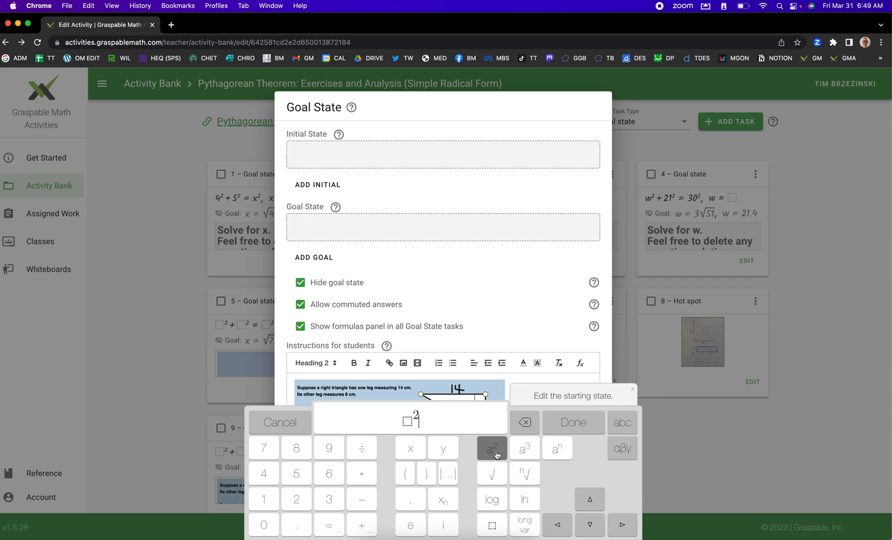
text(+)
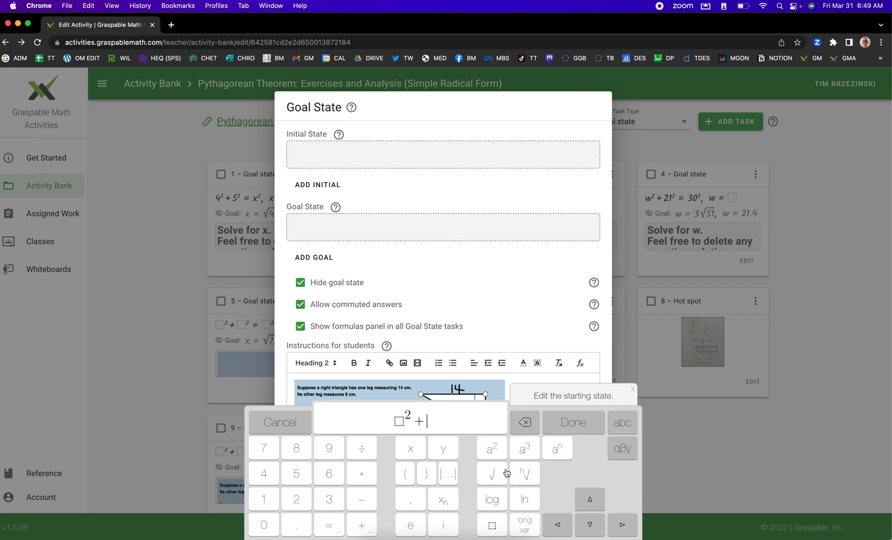
click(492, 524)
text(^2=)
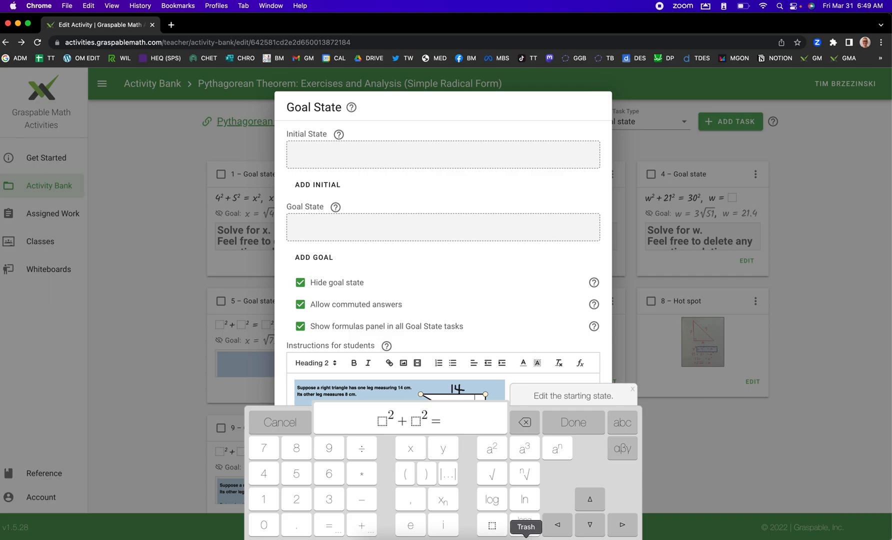
click(492, 525)
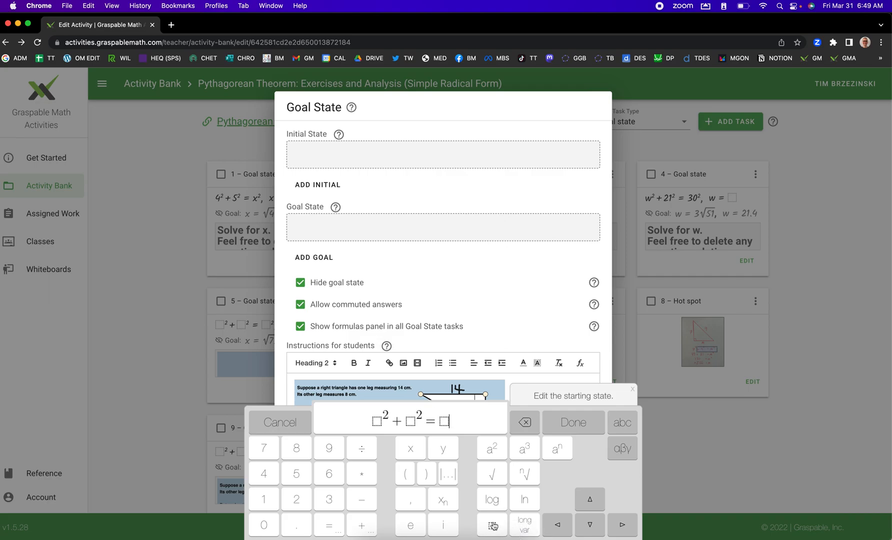
text(^2)
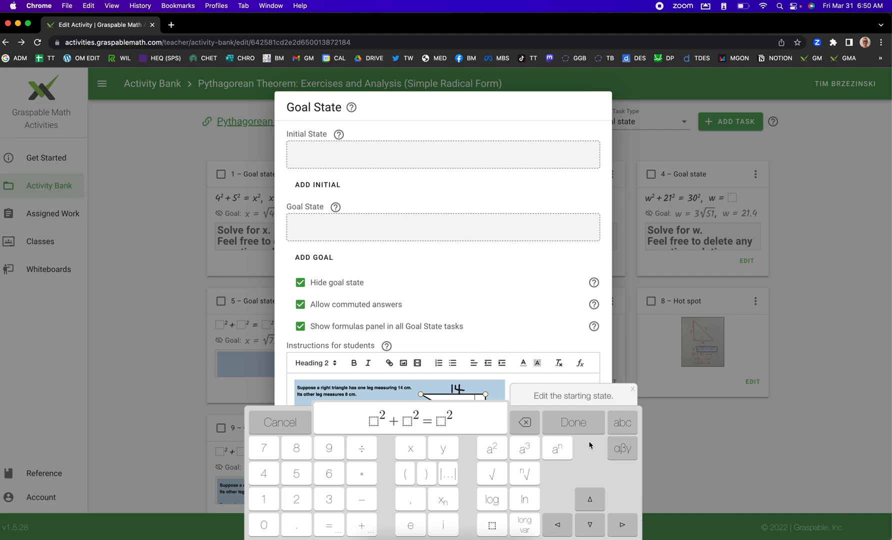
click(585, 426)
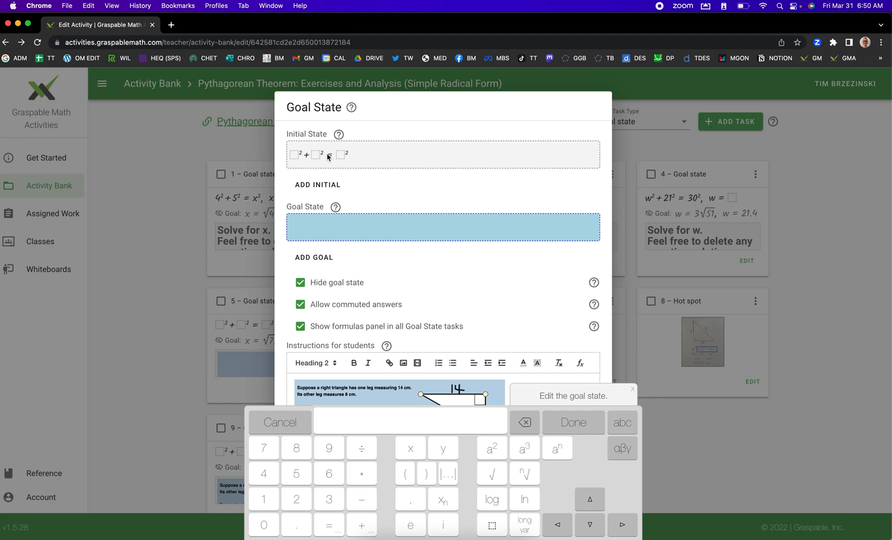
- Add a second initial state, x = □, with an empty placeholder for the approximate answer
click(320, 185)
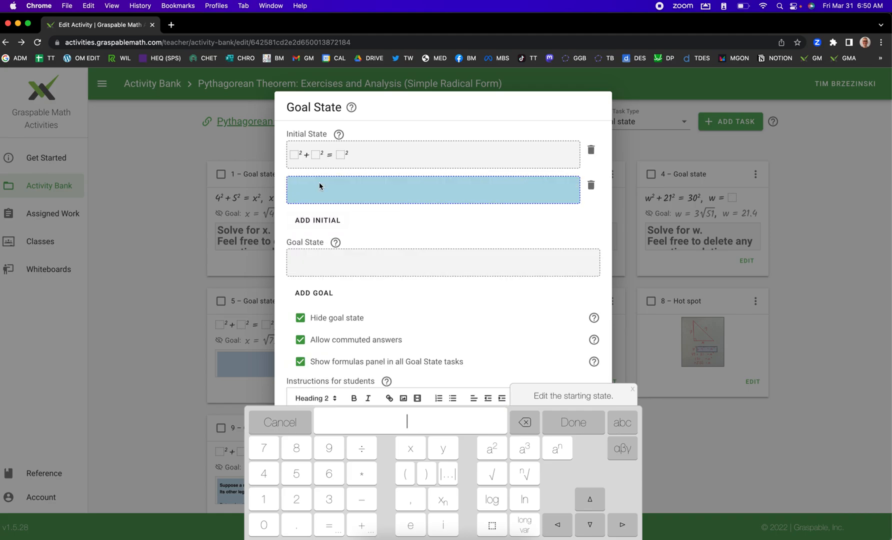
text(x =)
click(492, 525)
click(564, 426)
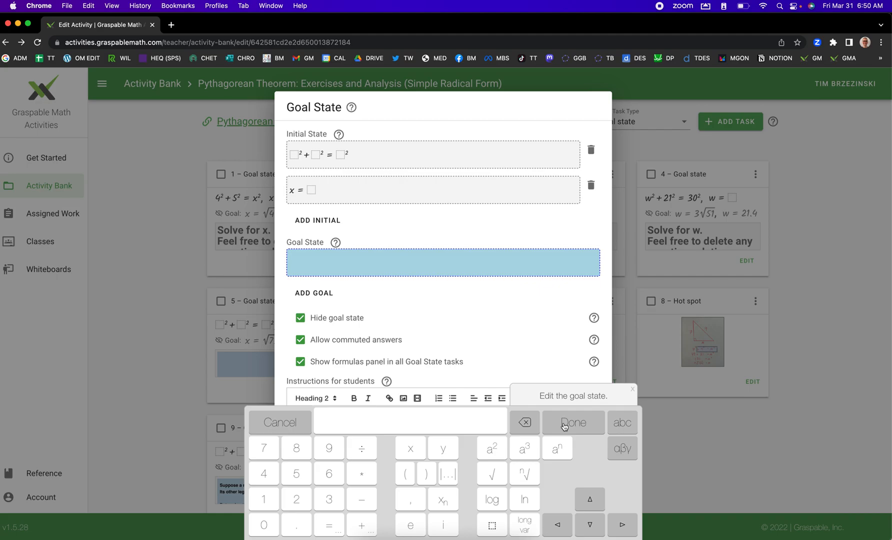
click(300, 423)
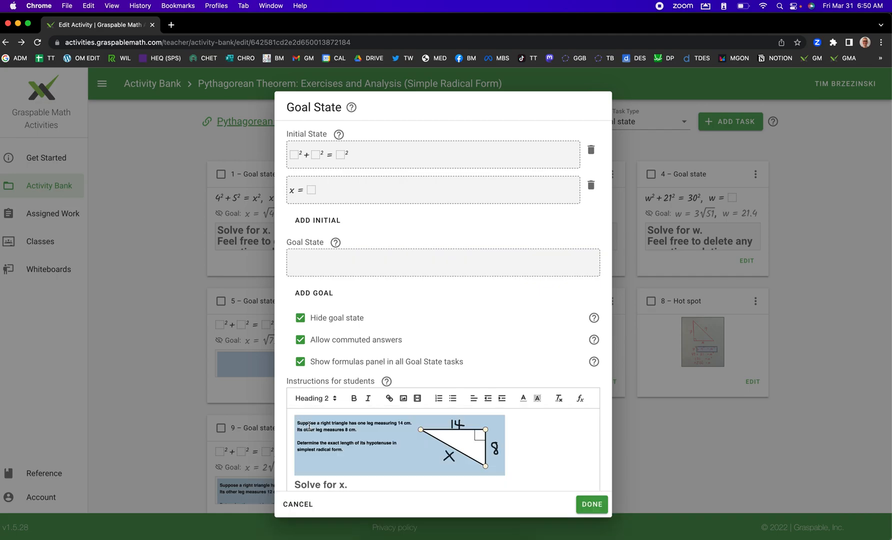
- Set the goal state to the exact answer x = 2√65
click(316, 264)
text(x=2)
click(484, 475)
text(65)
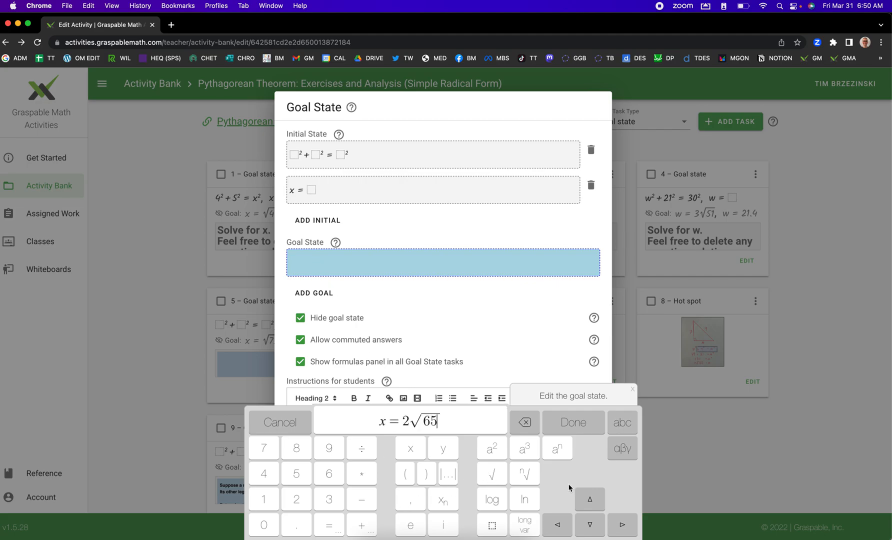
click(591, 423)
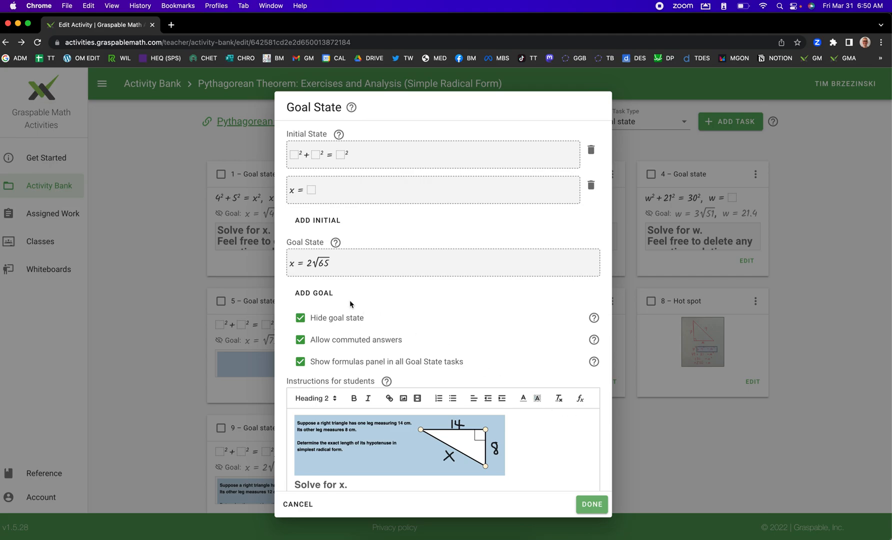
- Add a second goal state with the approximate answer x = 16.1
click(332, 295)
text(x )
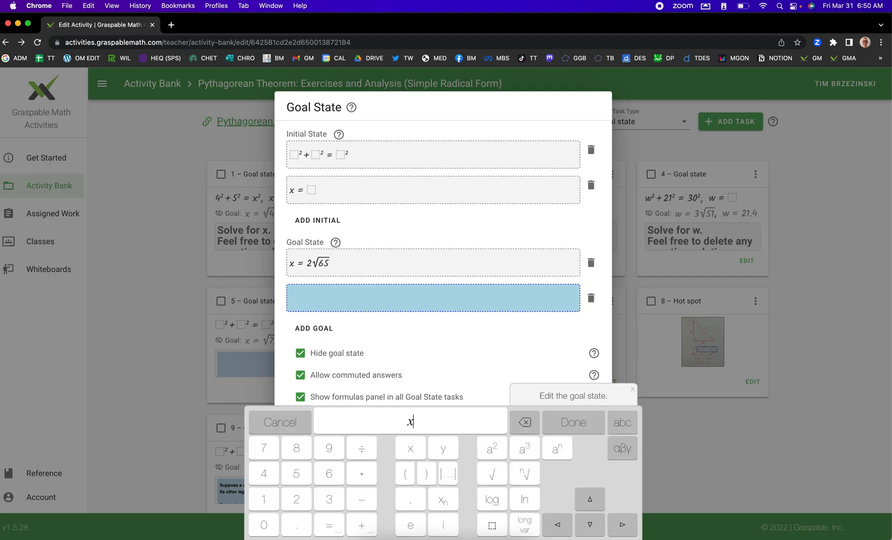
text(=)
text(16.1)
key(Return)
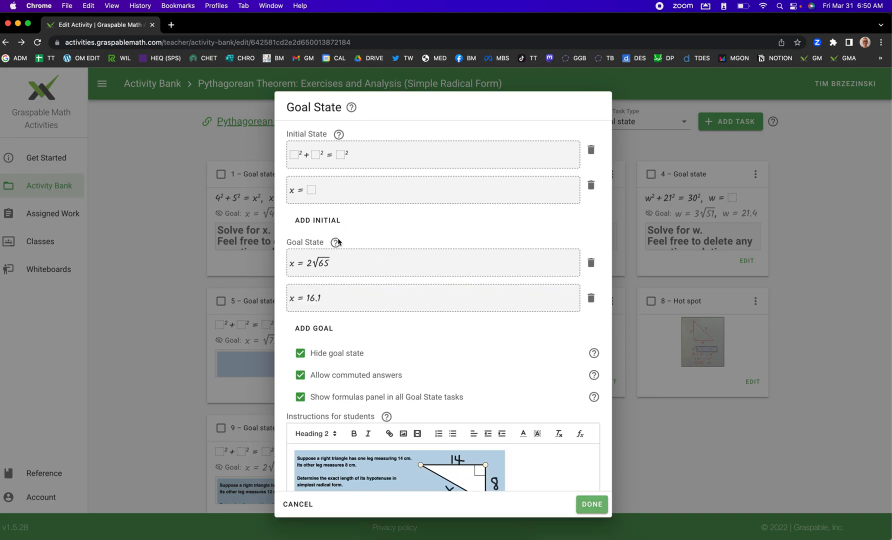
- Check the completed task settings and save the new Goal state task to the activity
scroll(331, 279, down, 1)
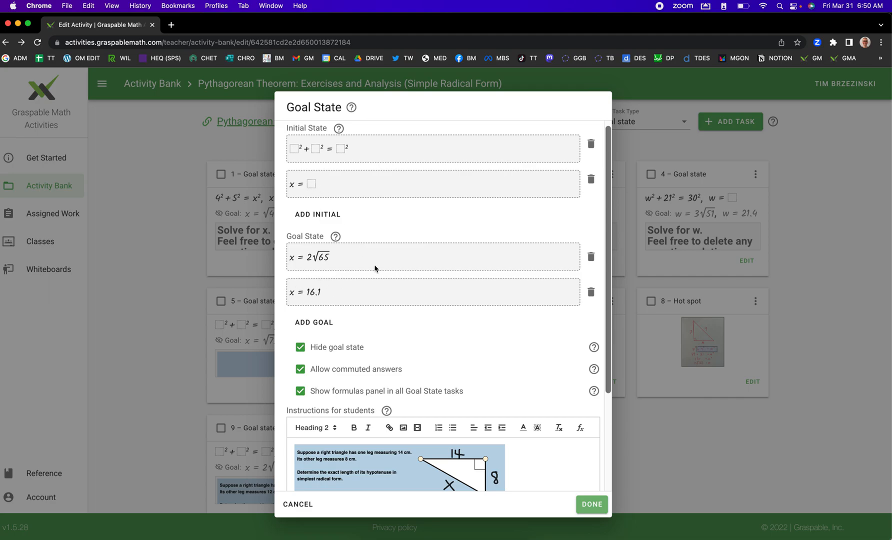
scroll(541, 390, down, 1)
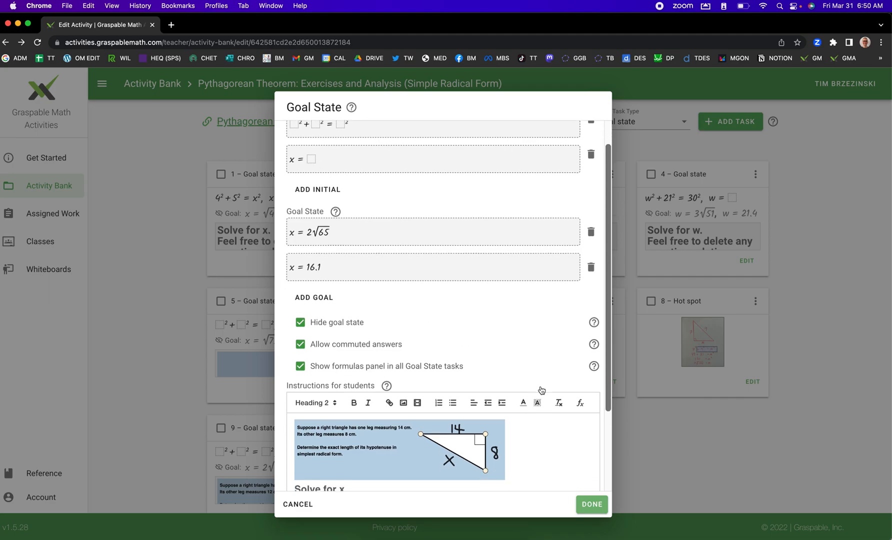
click(593, 510)
- Preview the activity as students see it and open task 10, the new Goal state task
scroll(594, 480, down, 1)
scroll(594, 479, up, 1)
scroll(571, 127, up, 1)
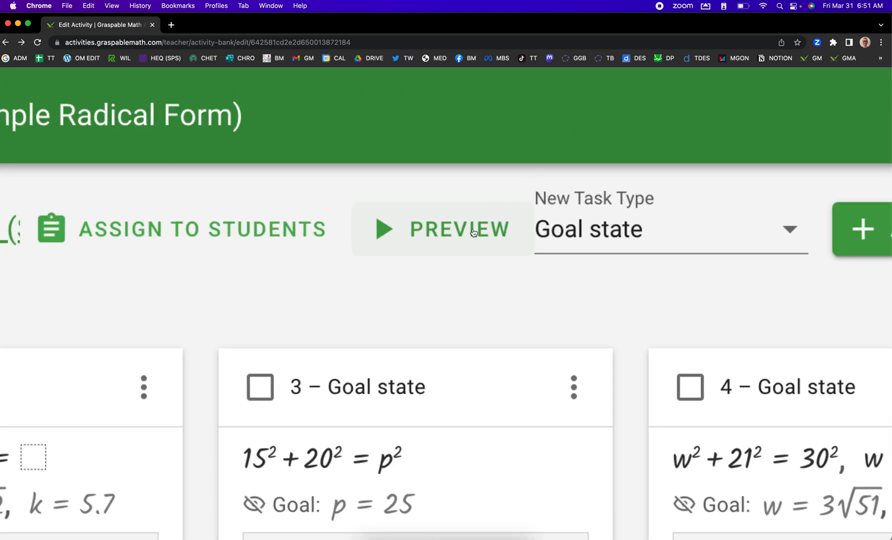
scroll(475, 232, down, 5)
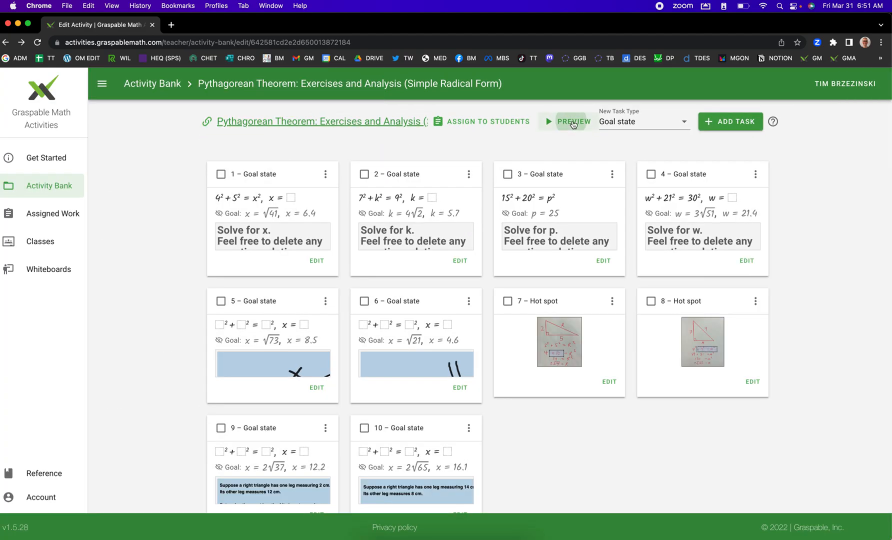
click(574, 122)
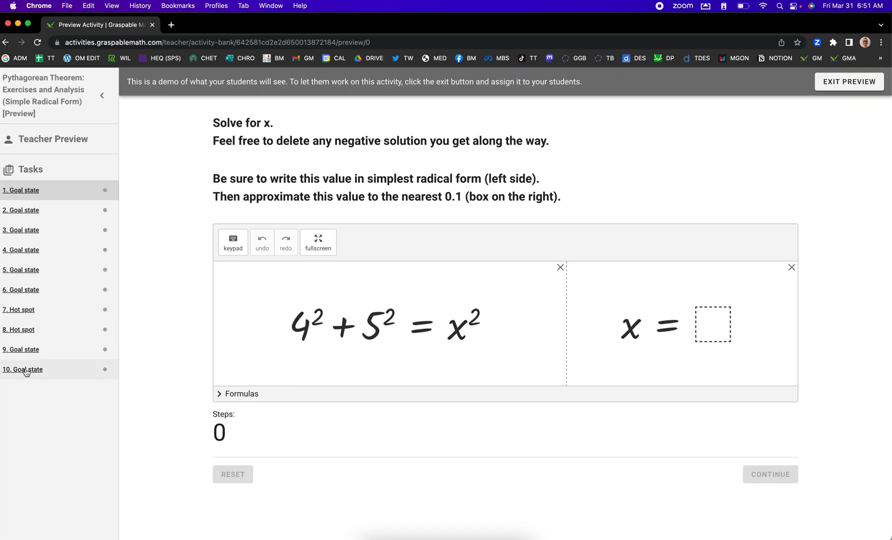
click(26, 370)
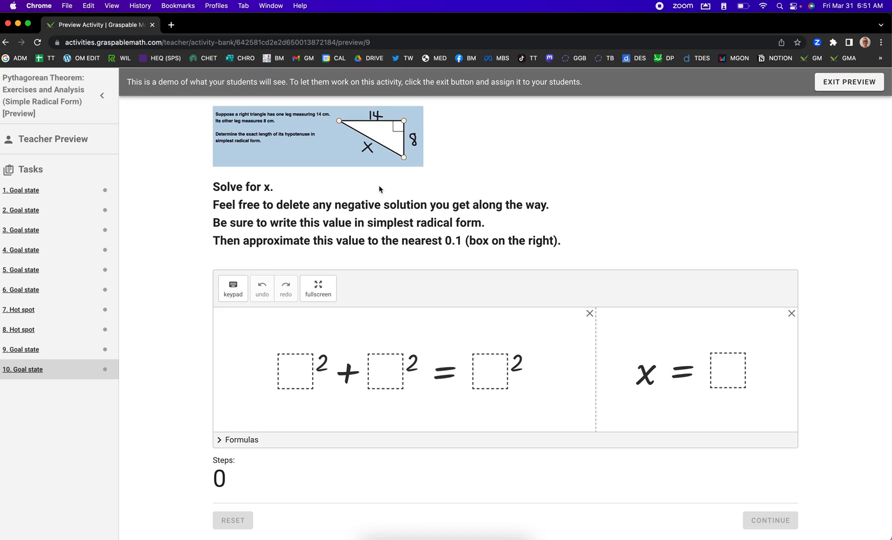
- Fill the placeholders of the Pythagorean equation with 14, 8 and x to form 14² + 8² = x²
click(295, 376)
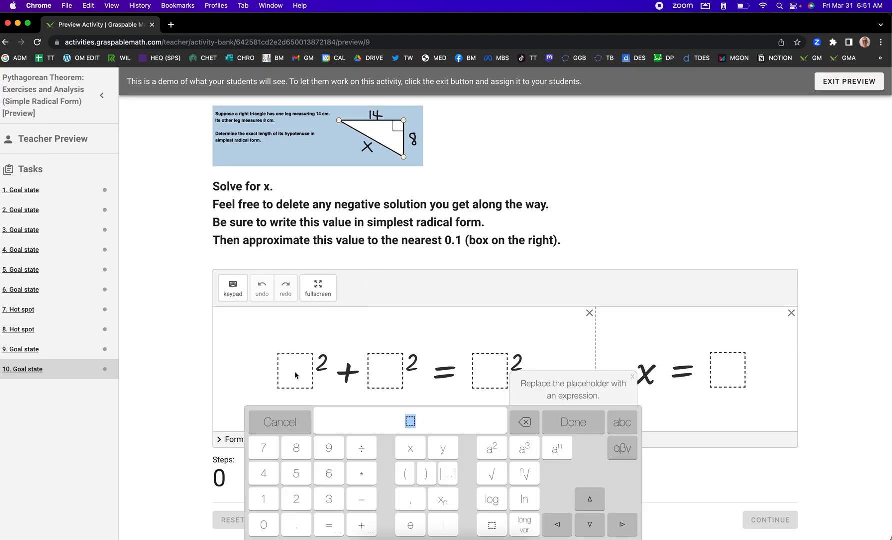
text(14)
key(Return)
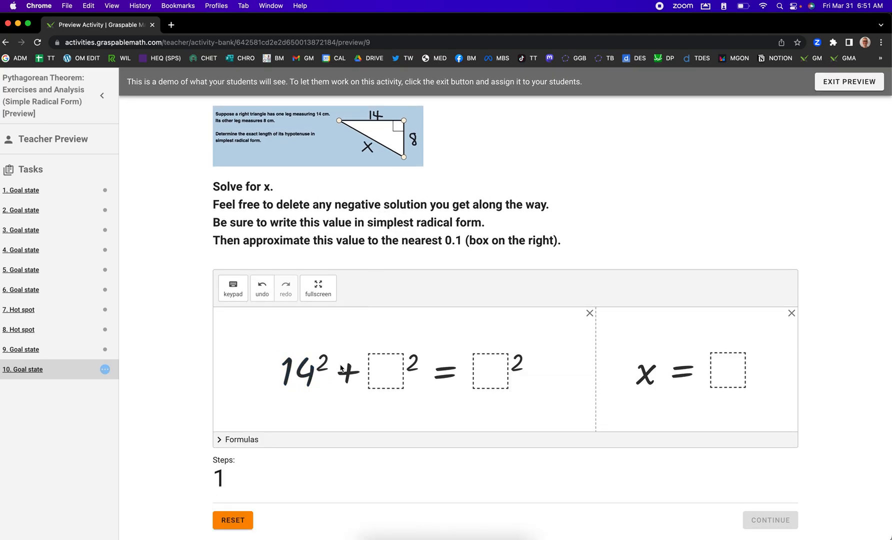
click(393, 367)
text(8)
key(Return)
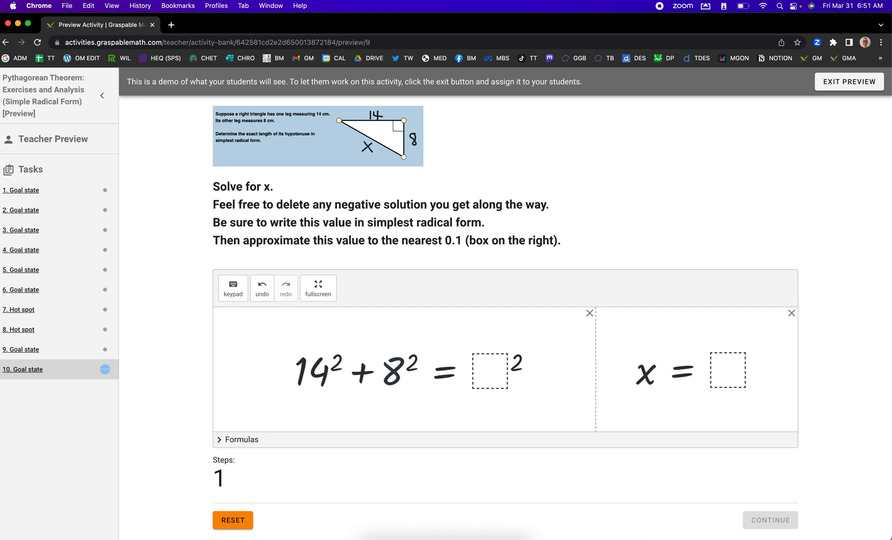
click(489, 376)
text(x)
key(Return)
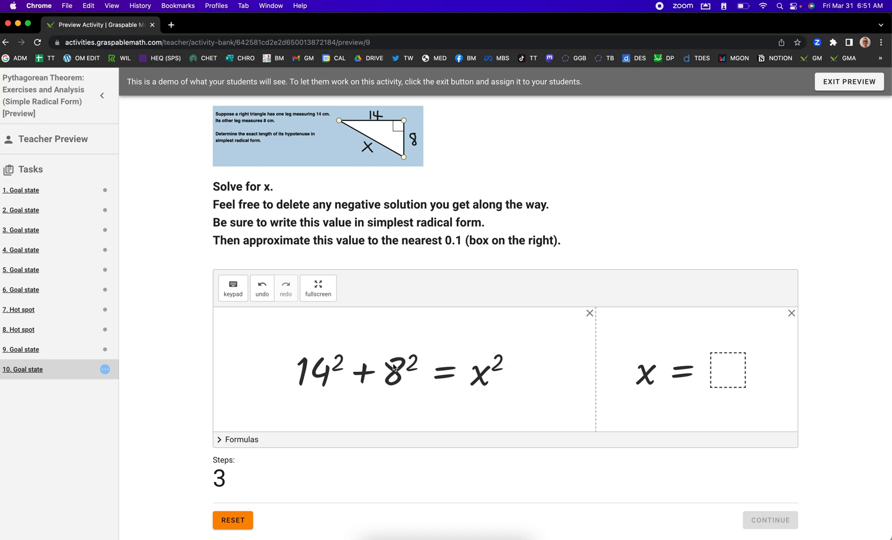
- Evaluate both squares and add them to simplify the equation to 260 = x²
click(340, 366)
click(405, 363)
click(363, 375)
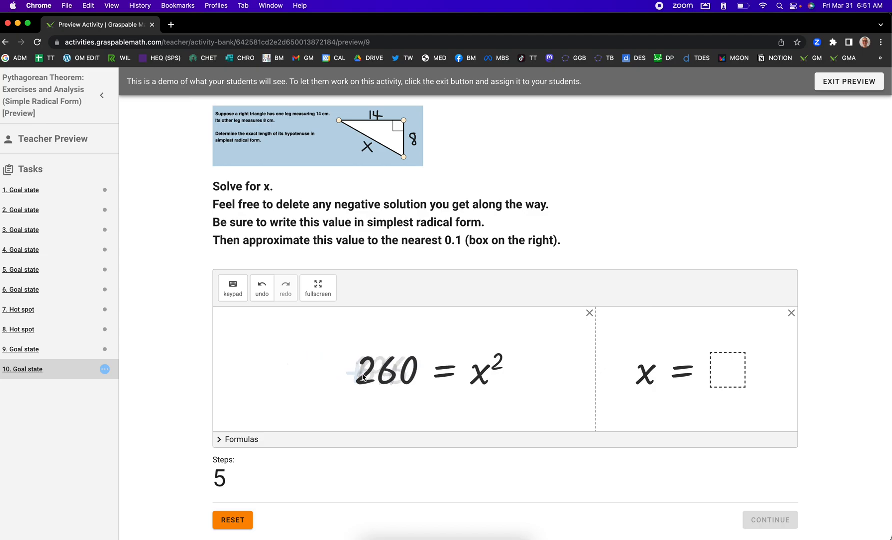
- Take the square root of both sides of 260 = x², split the ± solutions and delete the negative one
drag(442, 364, 294, 359)
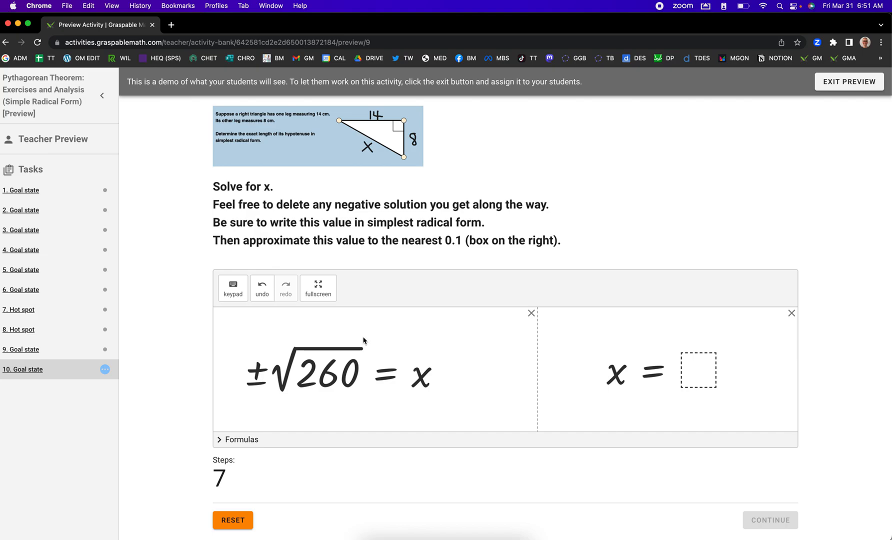
click(257, 375)
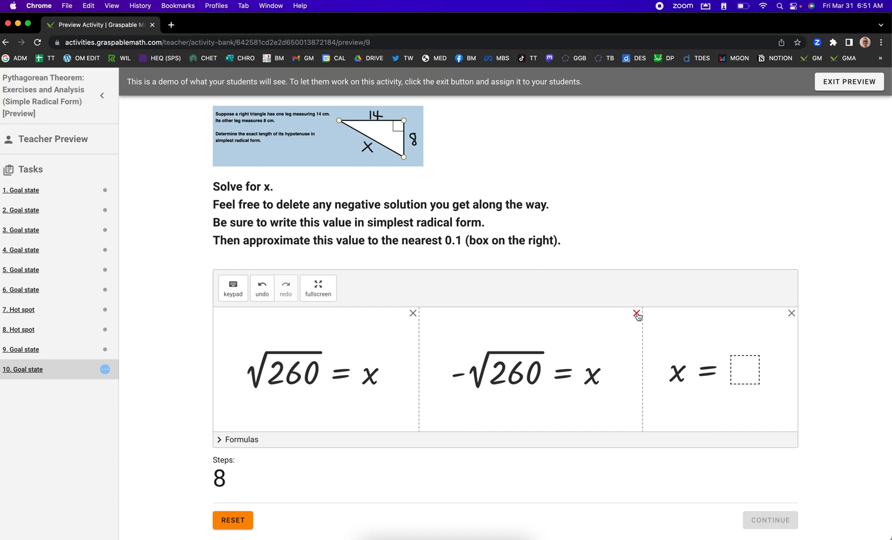
scroll(638, 316, up, 5)
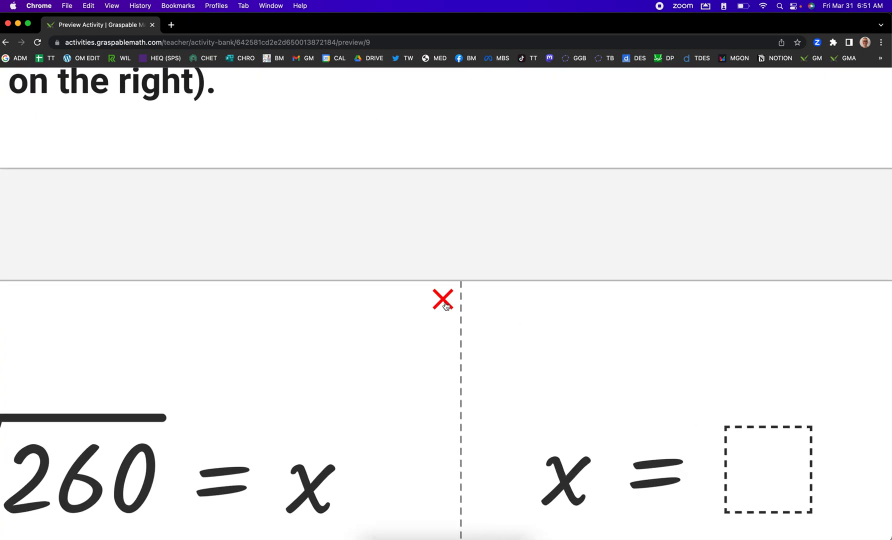
scroll(448, 306, down, 5)
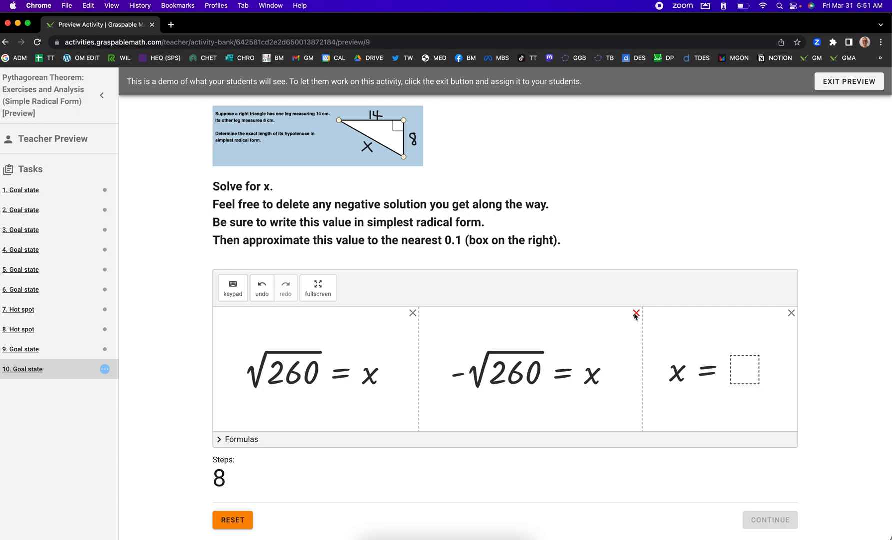
click(635, 314)
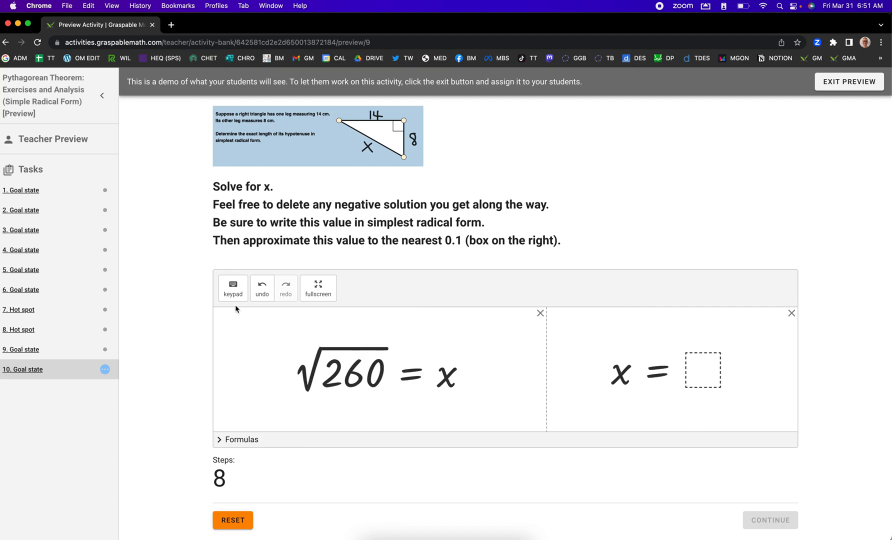
- Substitute 4·65 for 260 under the root, split the radical and simplify the equation to 2√65 = x
click(353, 379)
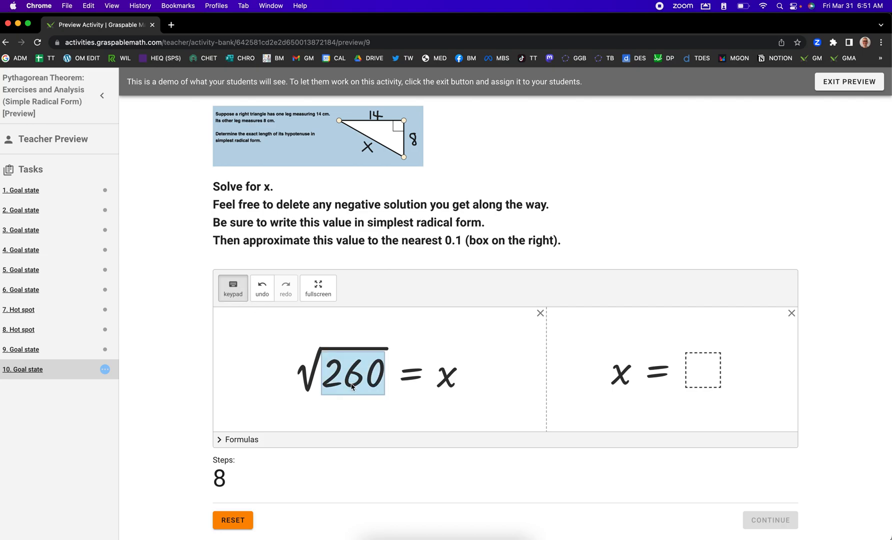
click(353, 385)
key(BackSpace)
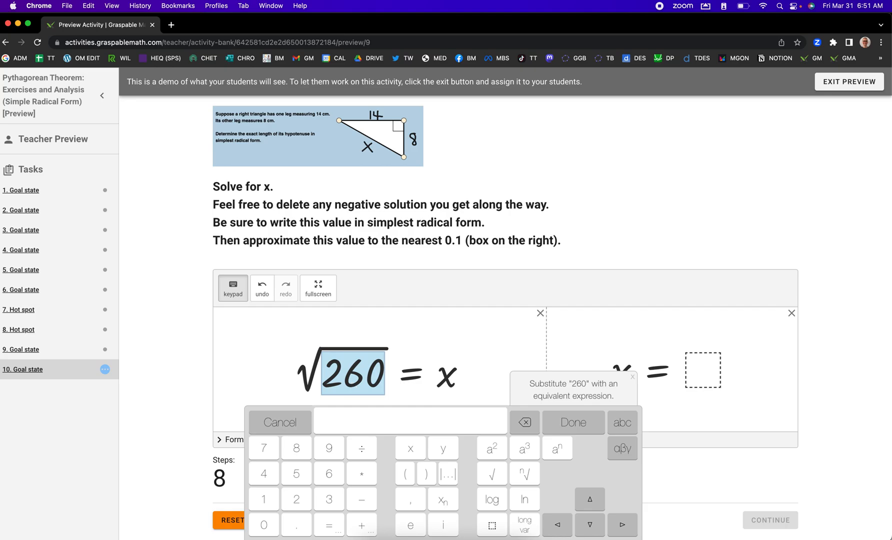
text(4)
text(65)
key(Return)
drag(330, 376, 270, 379)
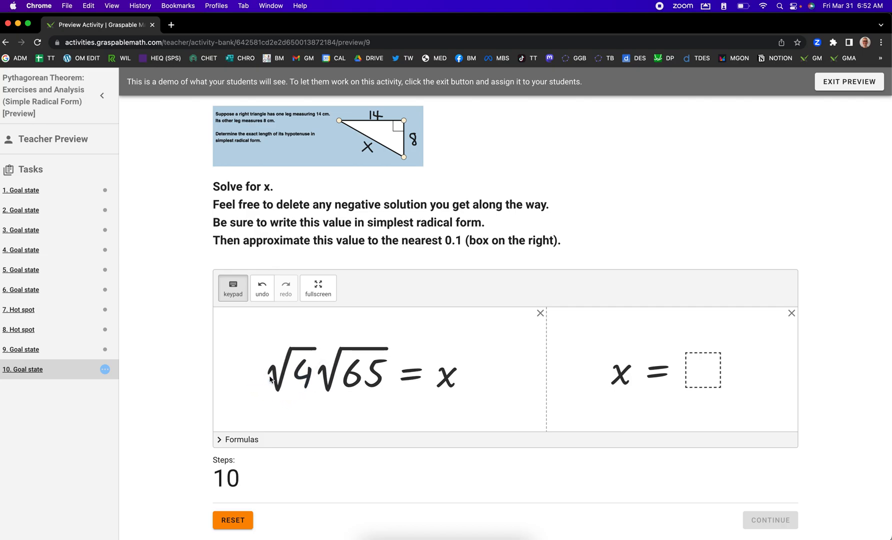
click(289, 361)
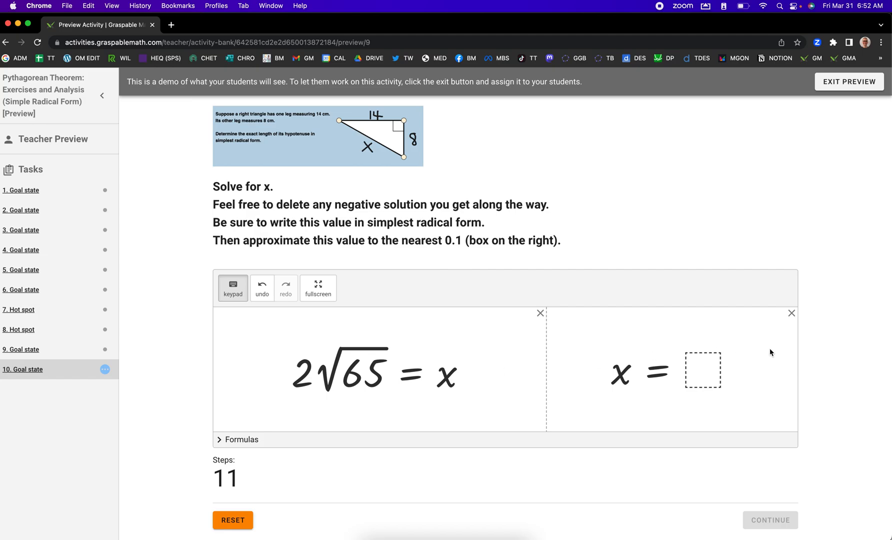
- Fill the placeholder of the separate x equation with the approximate value 16.1
click(699, 374)
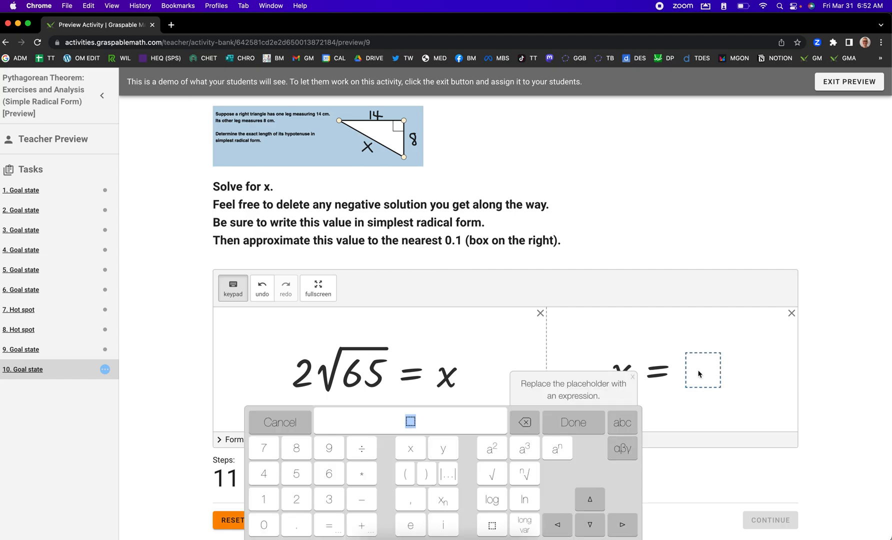
text(16.1)
key(Return)
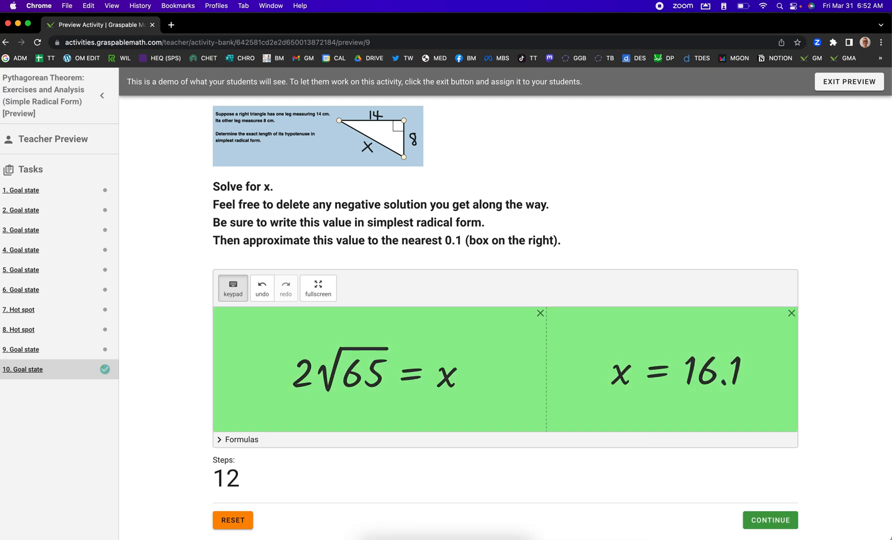